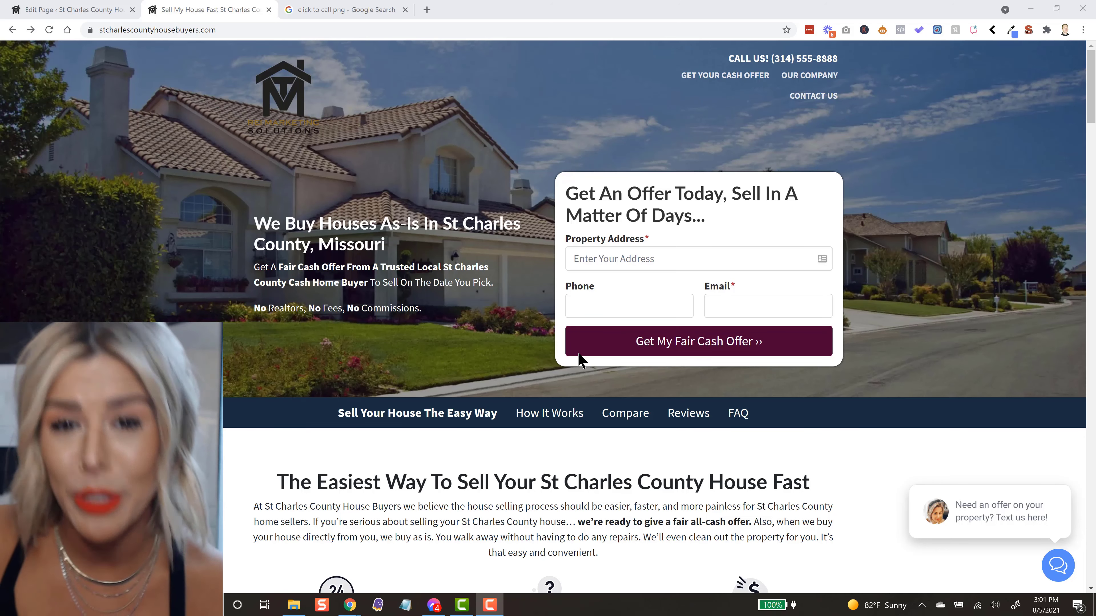
# Step: Examine the click-to-call image and button on the live homepage, and return to the page editor
pyautogui.scroll(-5, 547, 430)
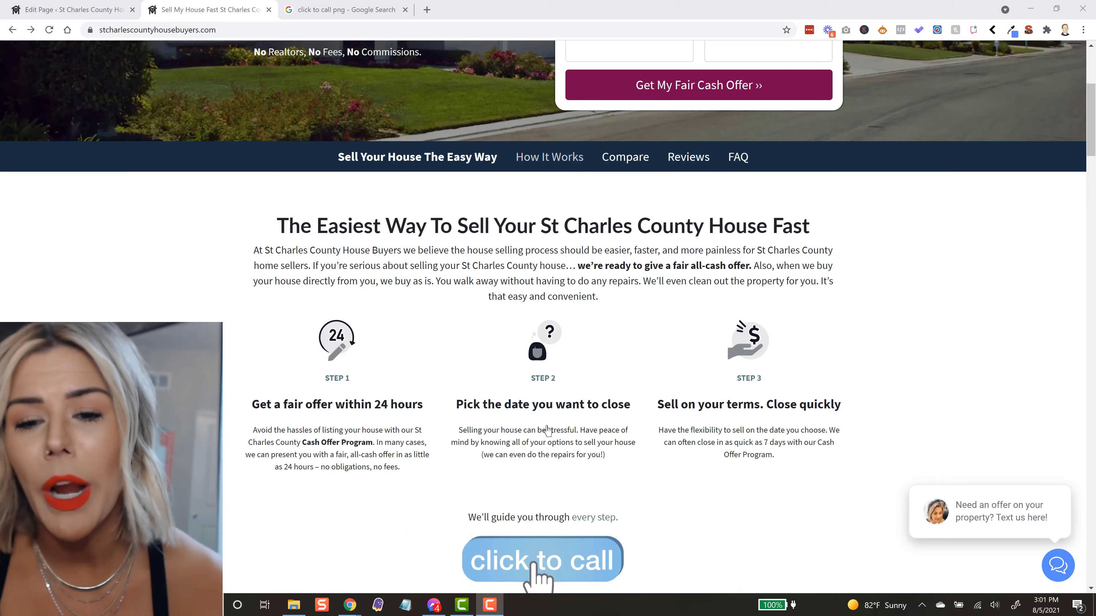
pyautogui.scroll(-5, 547, 429)
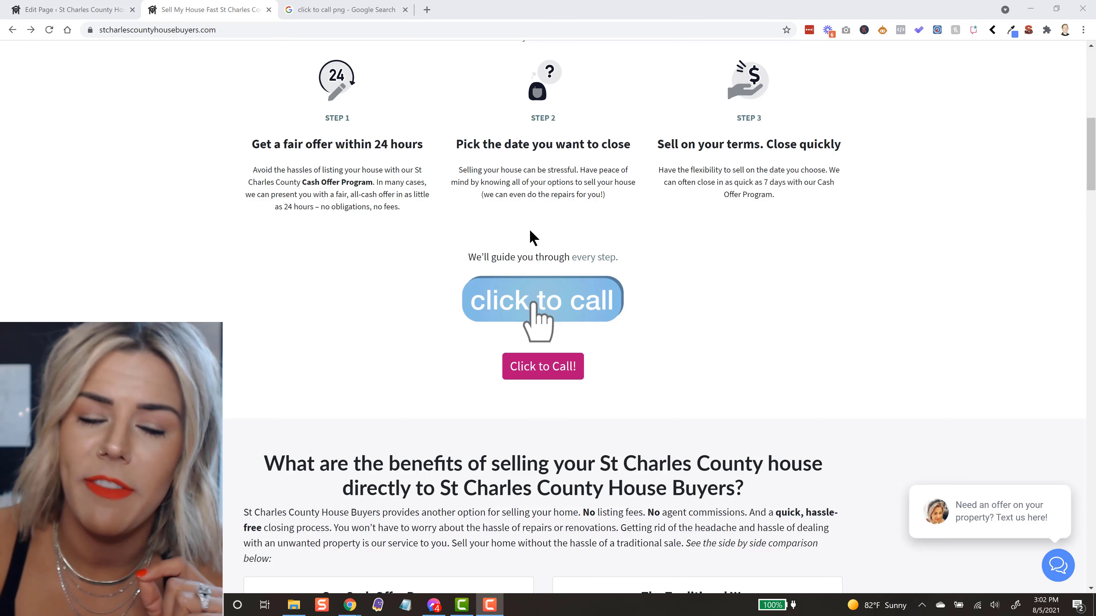
pyautogui.click(65, 9)
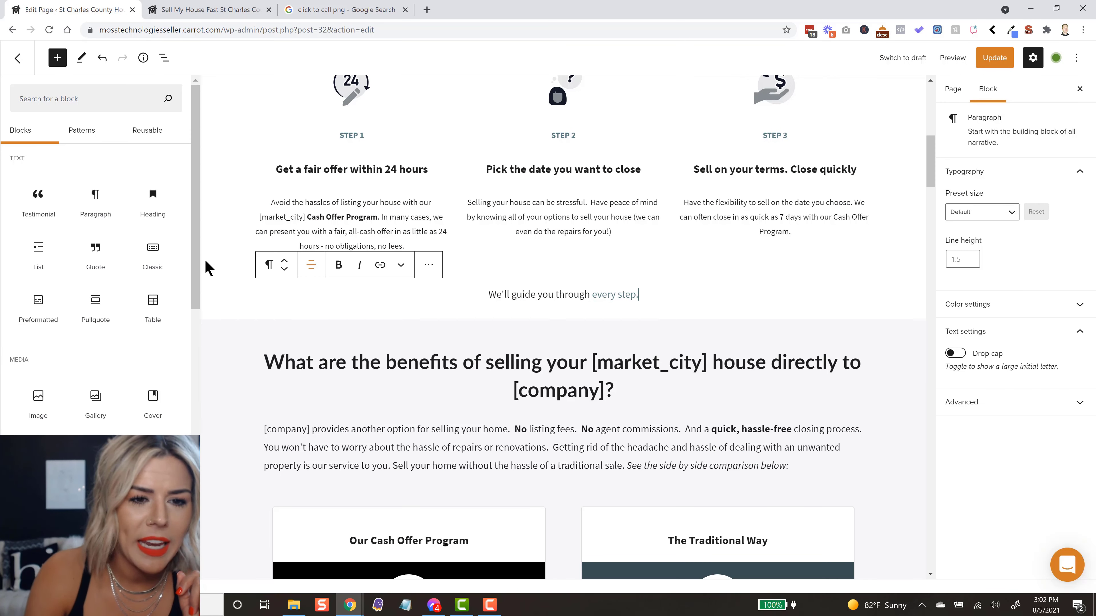
# Step: Insert a Buttons block below the "We'll guide you through every step." paragraph and label its button "Call Or Text Us!"
pyautogui.scroll(-2, 196, 285)
pyautogui.moveTo(196, 285); pyautogui.dragTo(196, 379)
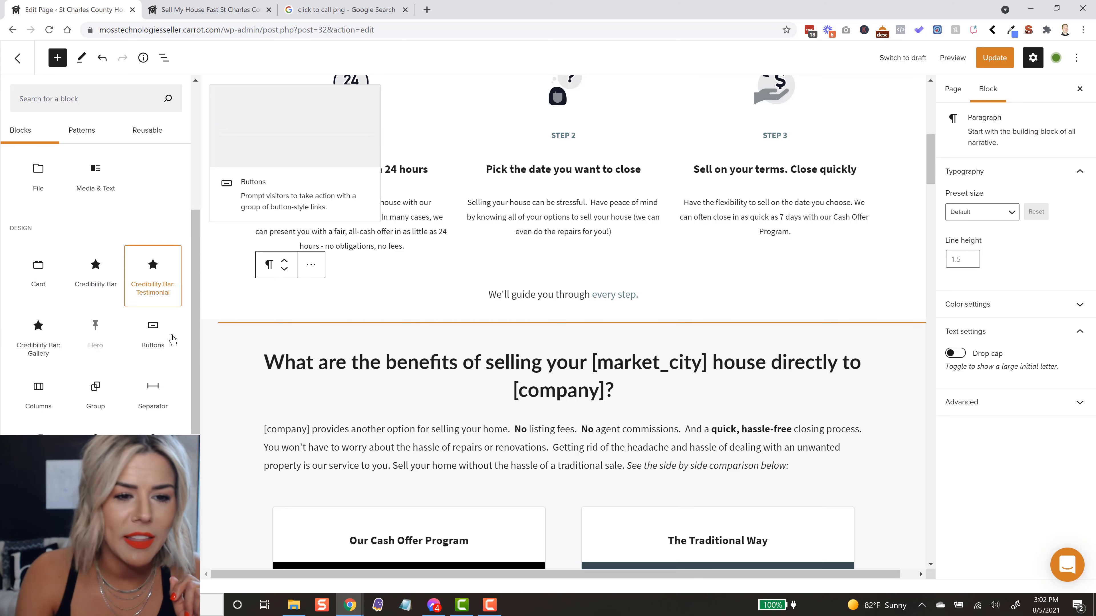
pyautogui.moveTo(168, 341)
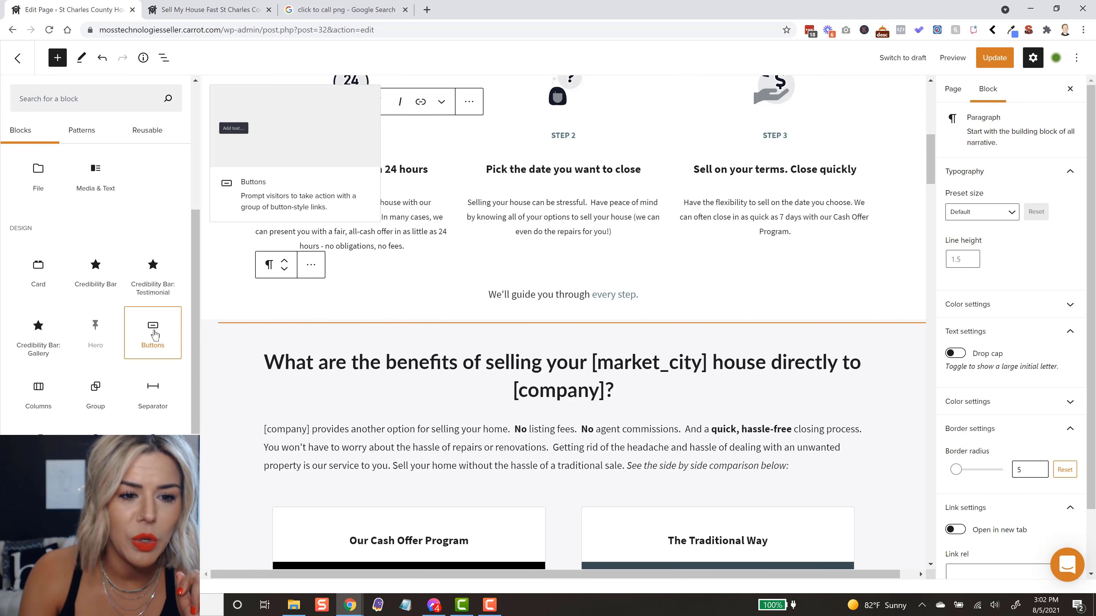
pyautogui.click(155, 335)
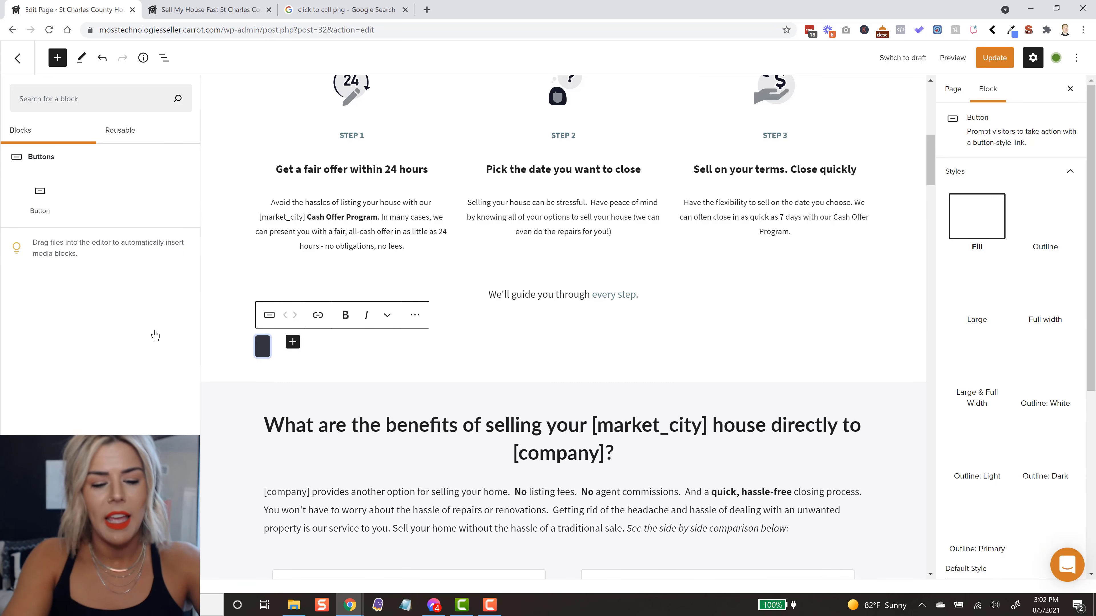
pyautogui.write('Call')
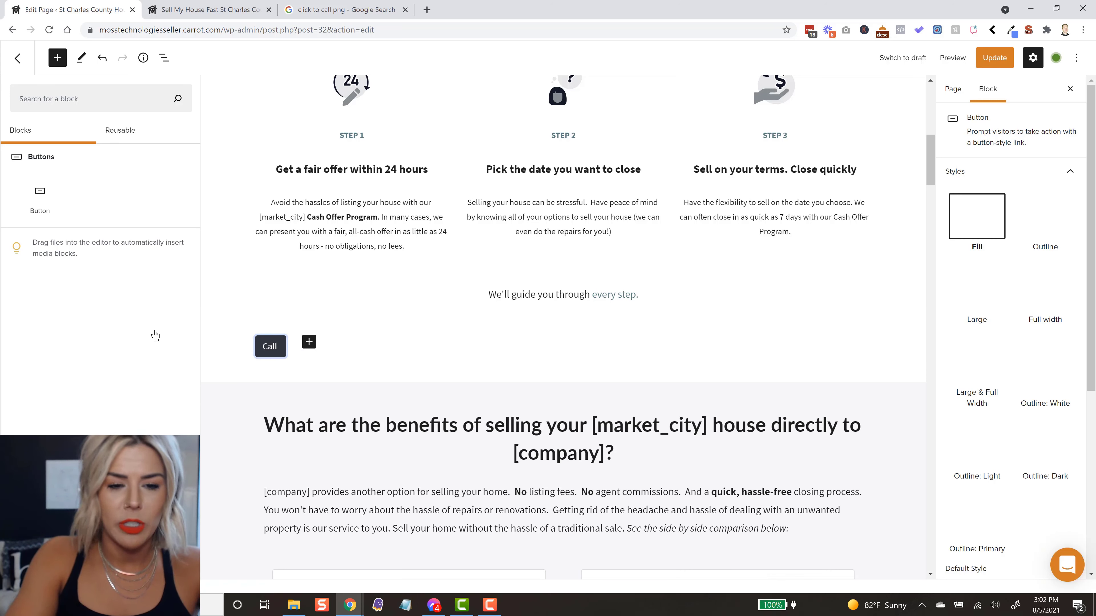
pyautogui.write(' Or Text')
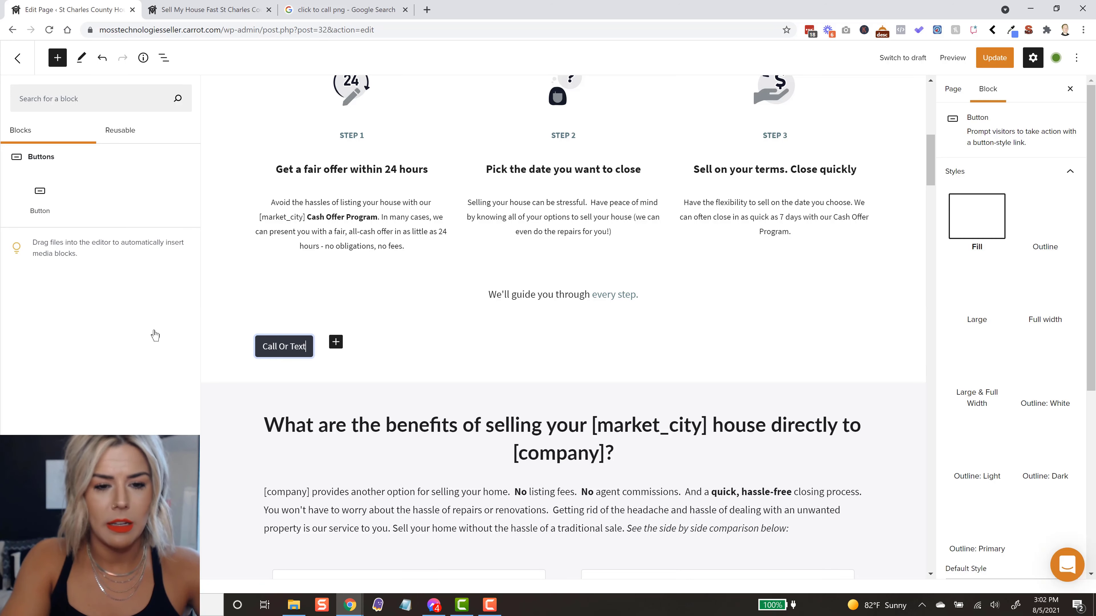
pyautogui.write(' us!')
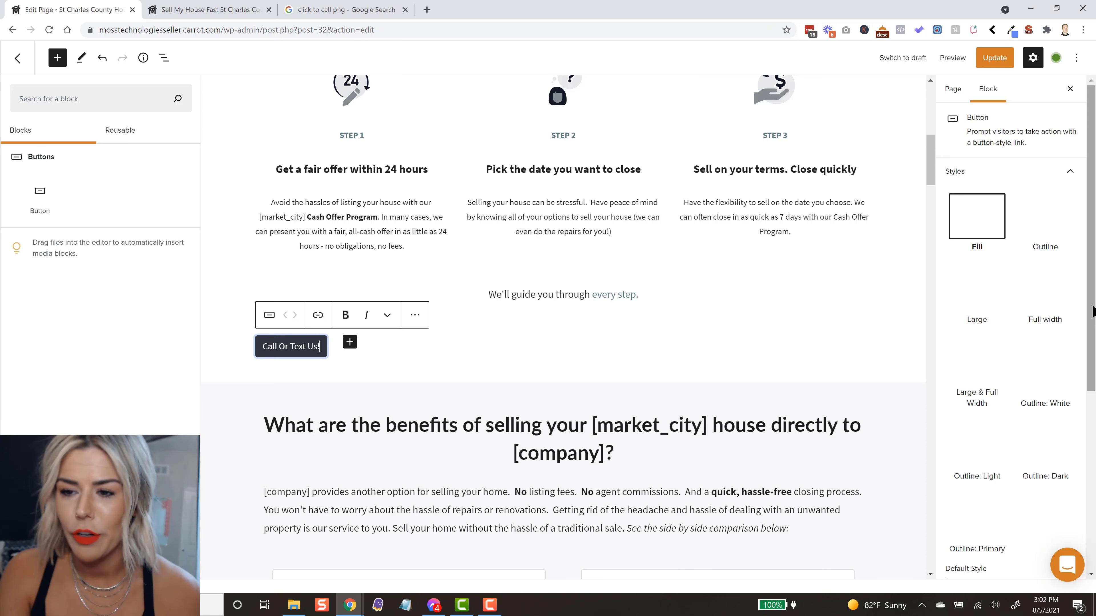
# Step: Try the Full width style on the "Call Or Text Us!" button and restore the Fill style
pyautogui.scroll(-1, 1093, 341)
pyautogui.moveTo(1094, 341); pyautogui.dragTo(1093, 375)
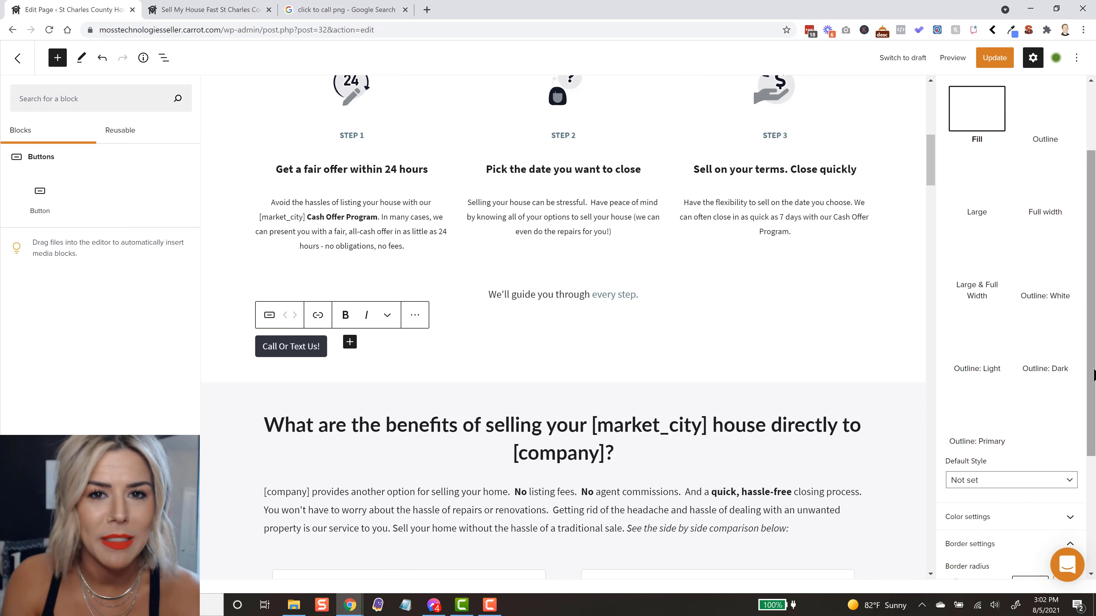
pyautogui.click(1044, 190)
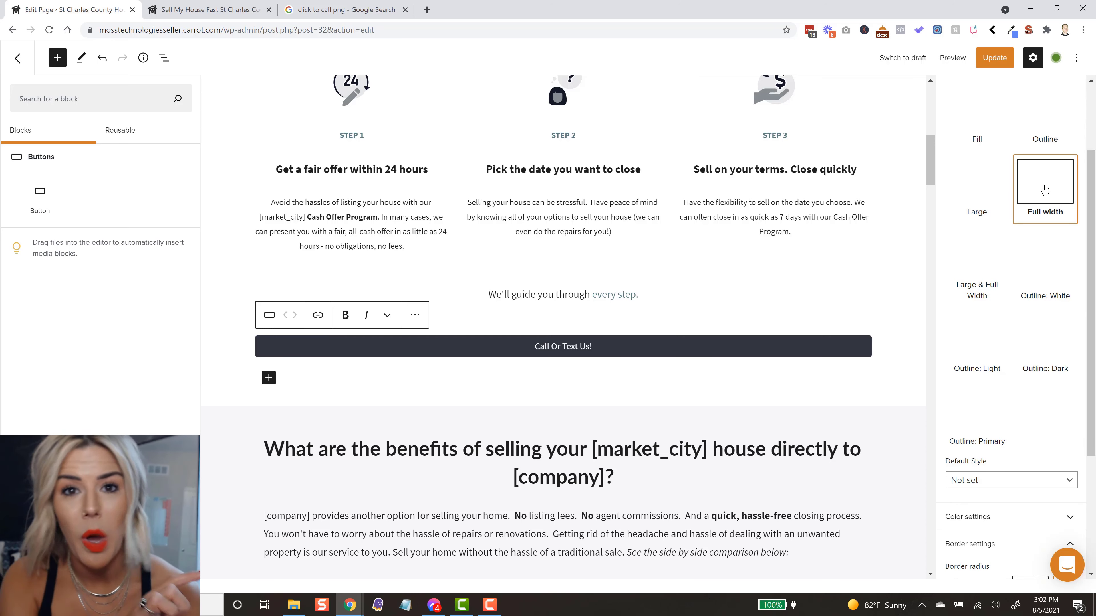
pyautogui.click(978, 134)
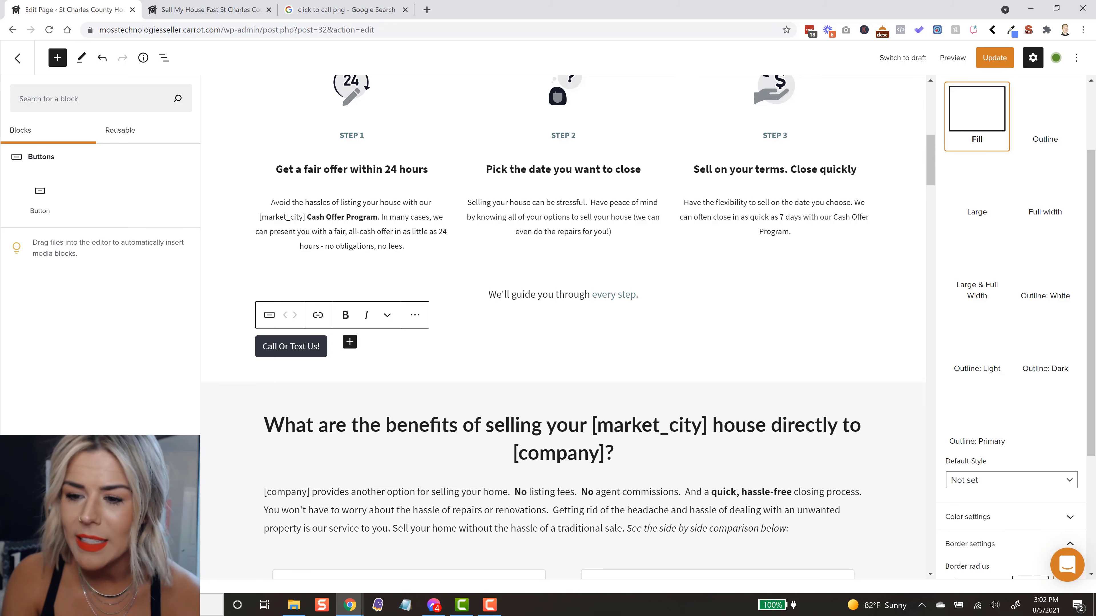
# Step: Give the "Call Or Text Us!" button white text and a bright magenta background
pyautogui.scroll(-3, 1091, 318)
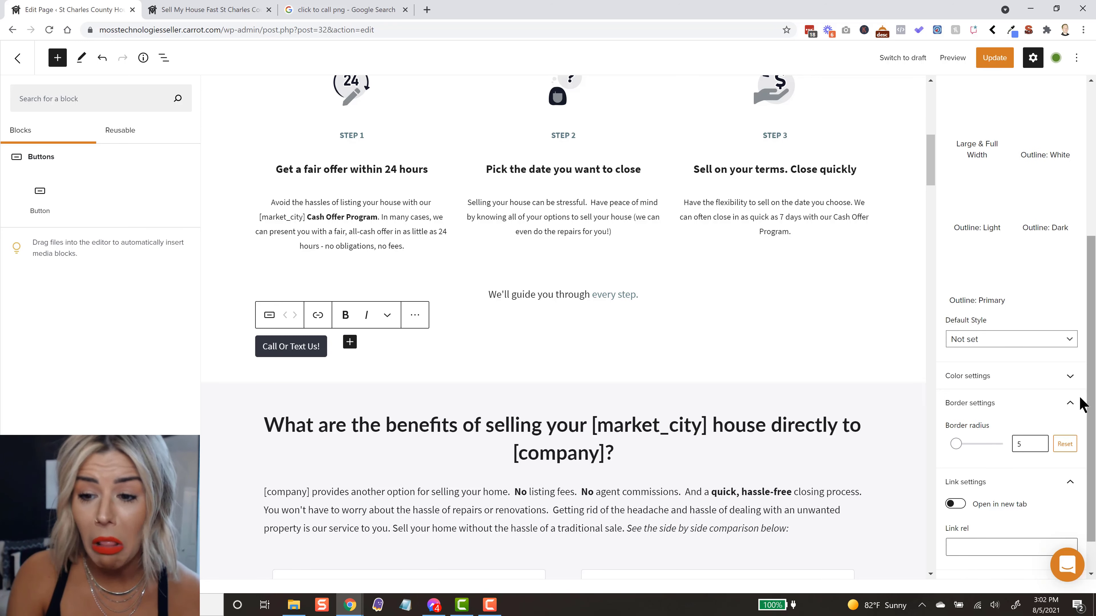
pyautogui.click(1052, 384)
pyautogui.click(976, 337)
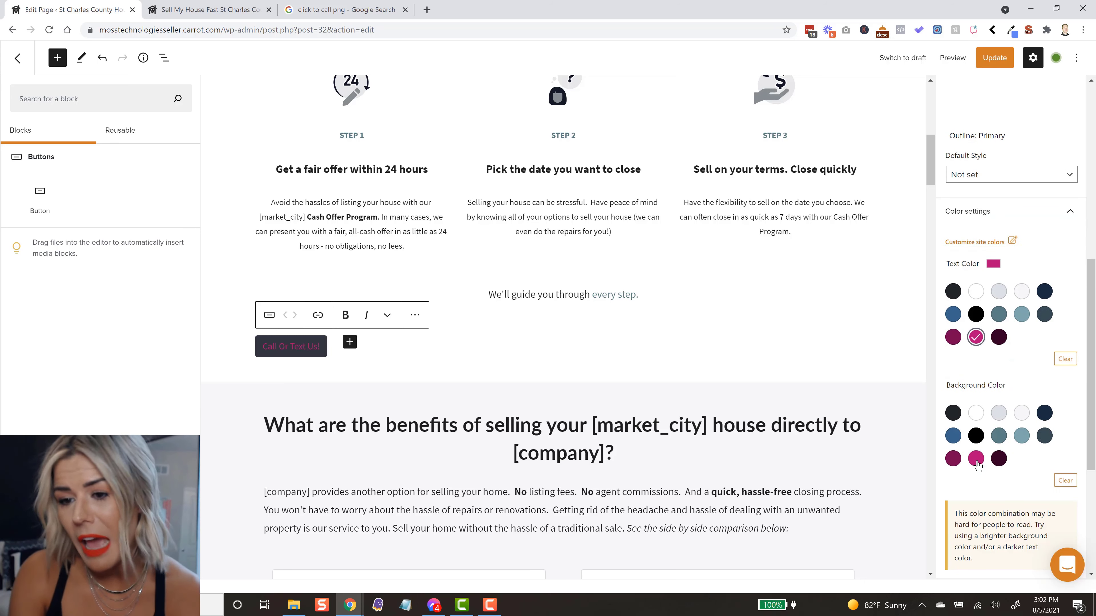
pyautogui.click(976, 292)
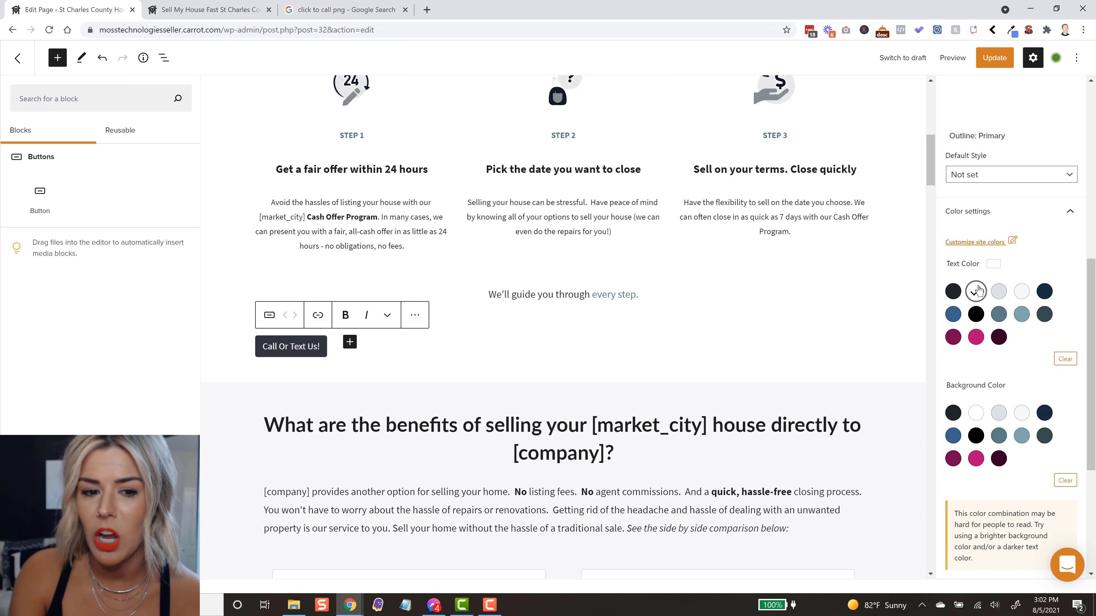
pyautogui.click(976, 458)
# Step: Round the button's corners with a border radius of 12
pyautogui.scroll(-4, 976, 459)
pyautogui.scroll(-2, 1095, 509)
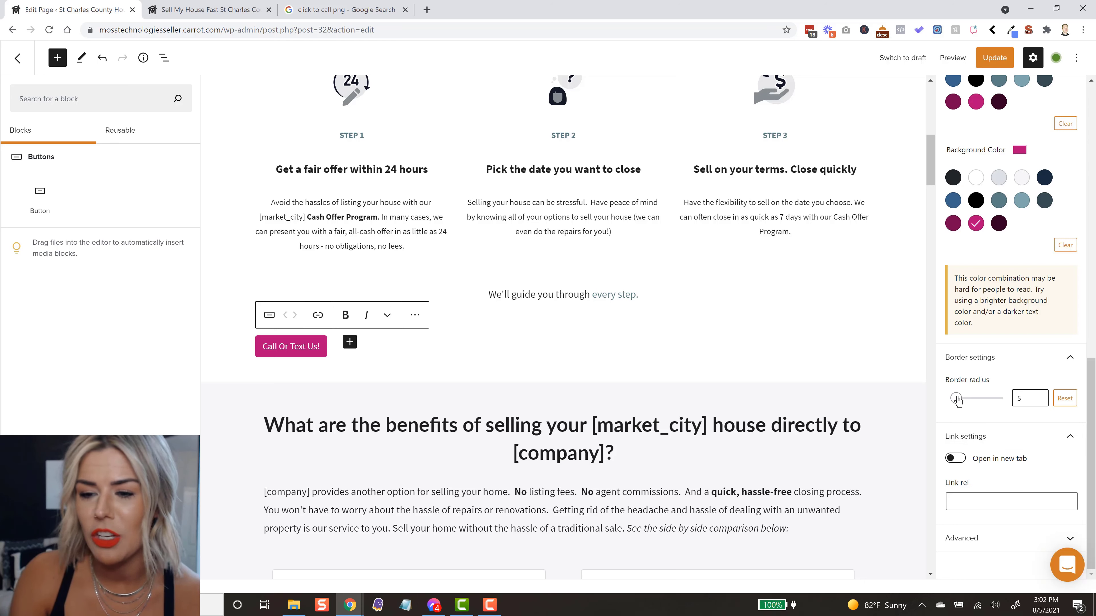
pyautogui.moveTo(957, 398)
pyautogui.mouseDown()
pyautogui.moveTo(994, 403)
pyautogui.moveTo(943, 410)
pyautogui.moveTo(960, 402)
pyautogui.mouseUp()
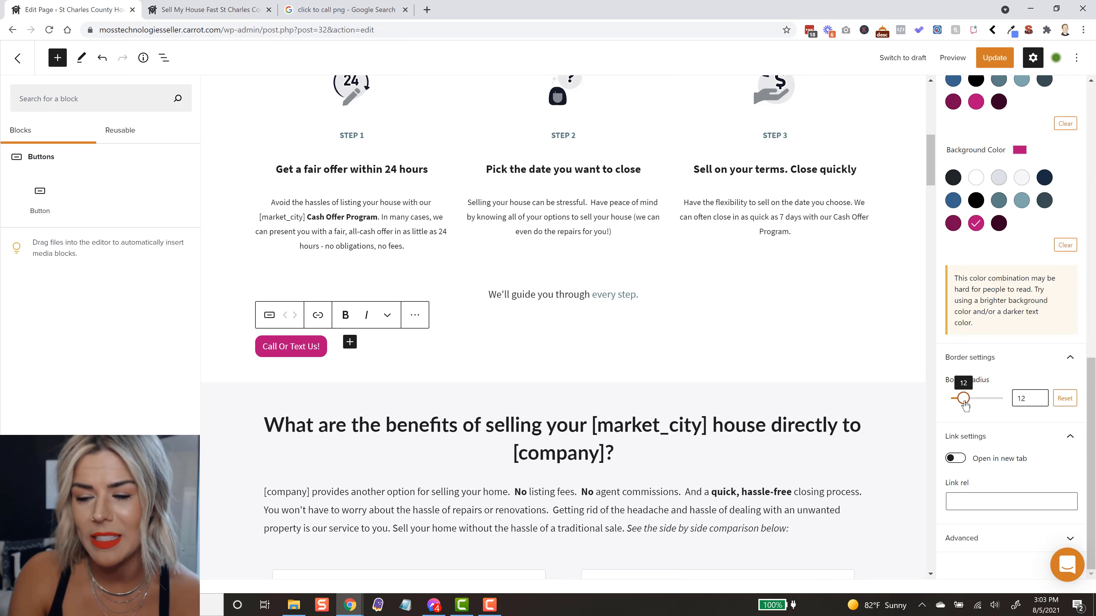
# Step: Align the Buttons block containing "Call Or Text Us!" to the center of the page
pyautogui.click(638, 347)
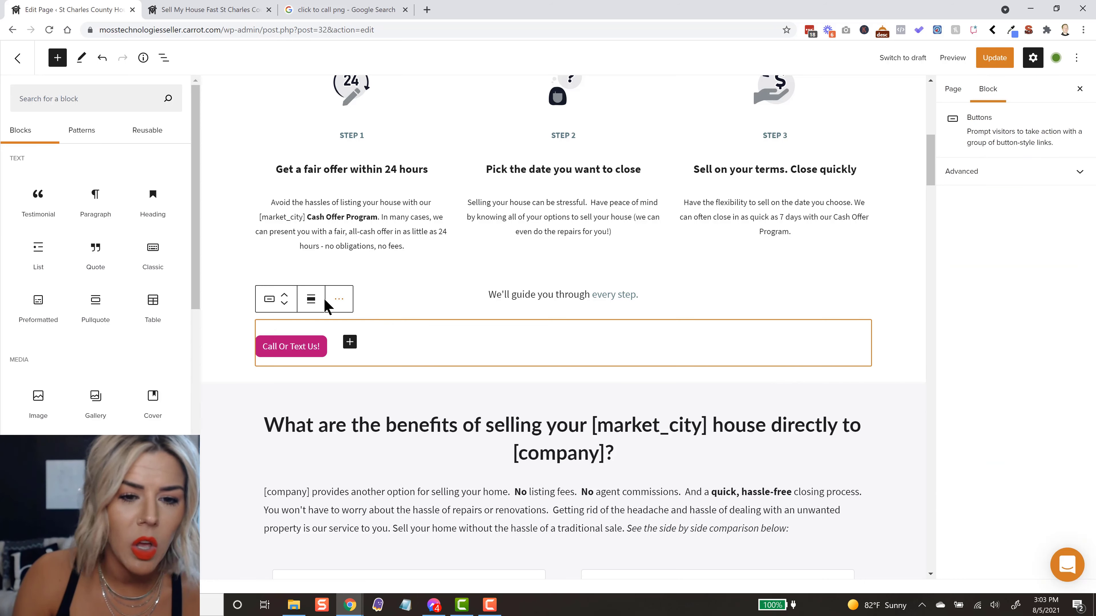
pyautogui.click(310, 299)
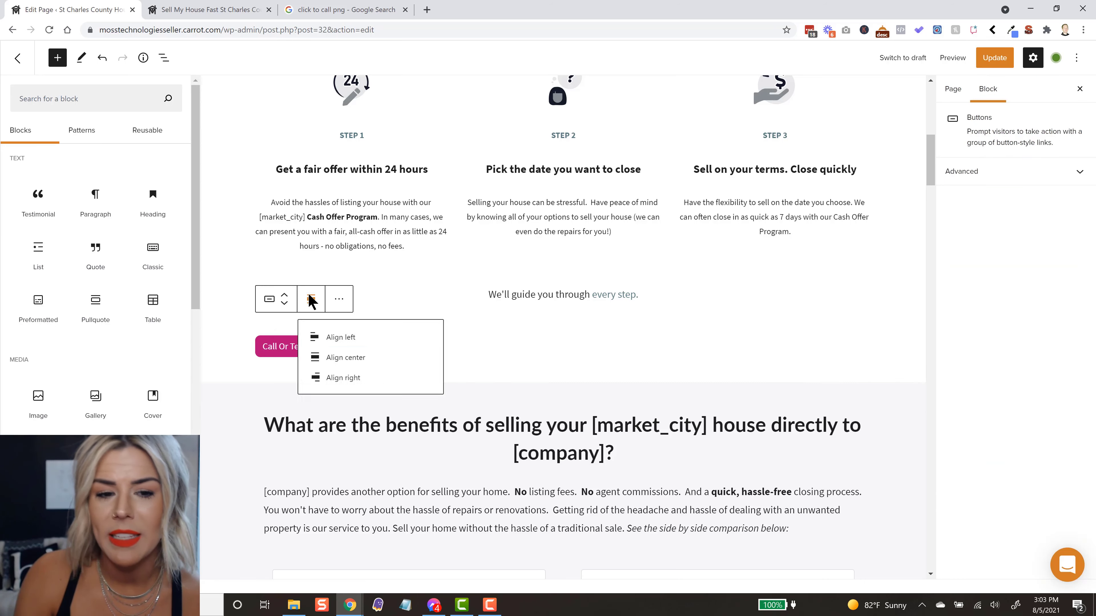
pyautogui.click(344, 359)
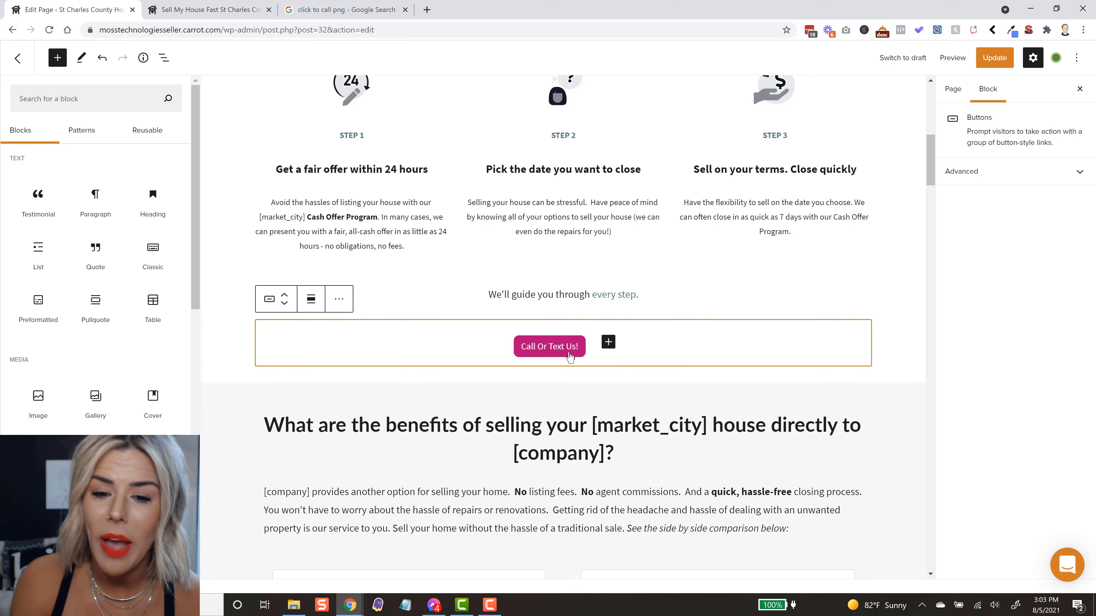
# Step: Link the "Call Or Text Us!" button to a tel: address made of a plus sign, country code and the company's phone number
pyautogui.click(561, 347)
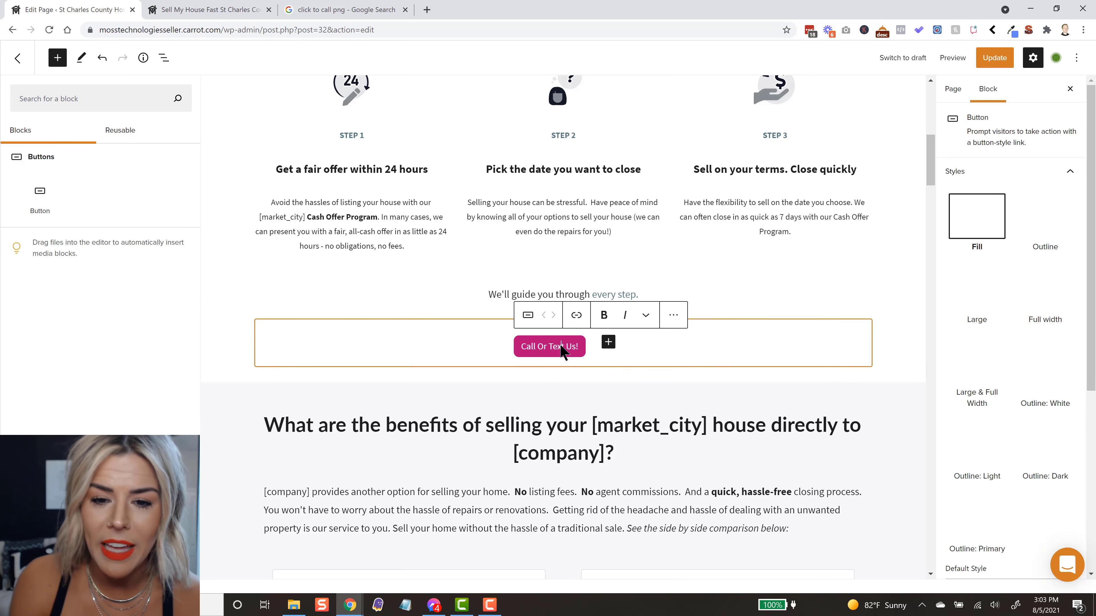
pyautogui.click(578, 317)
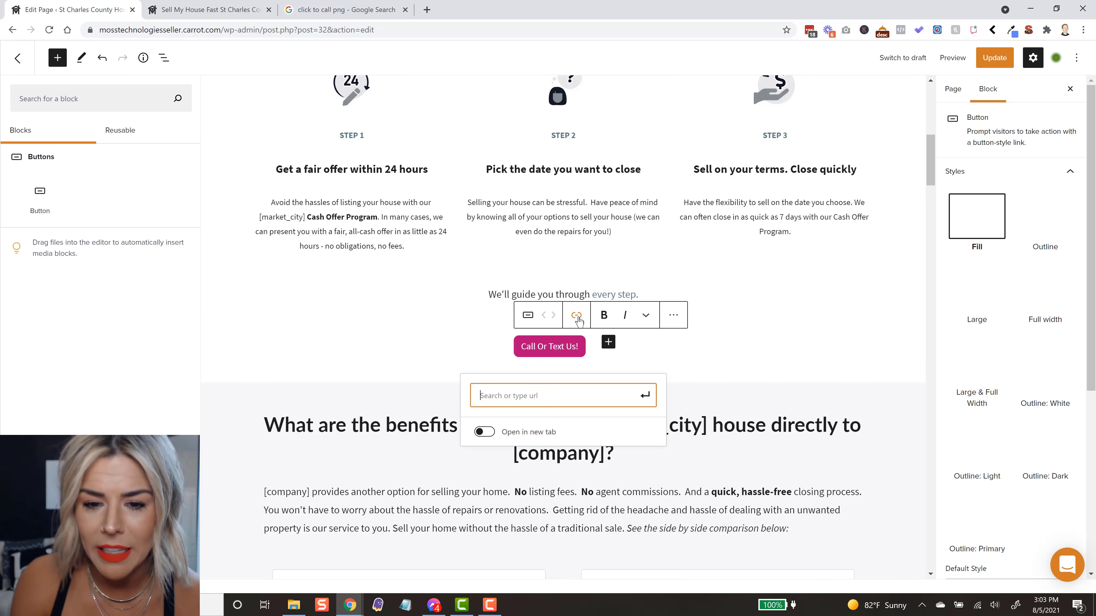
pyautogui.write('te')
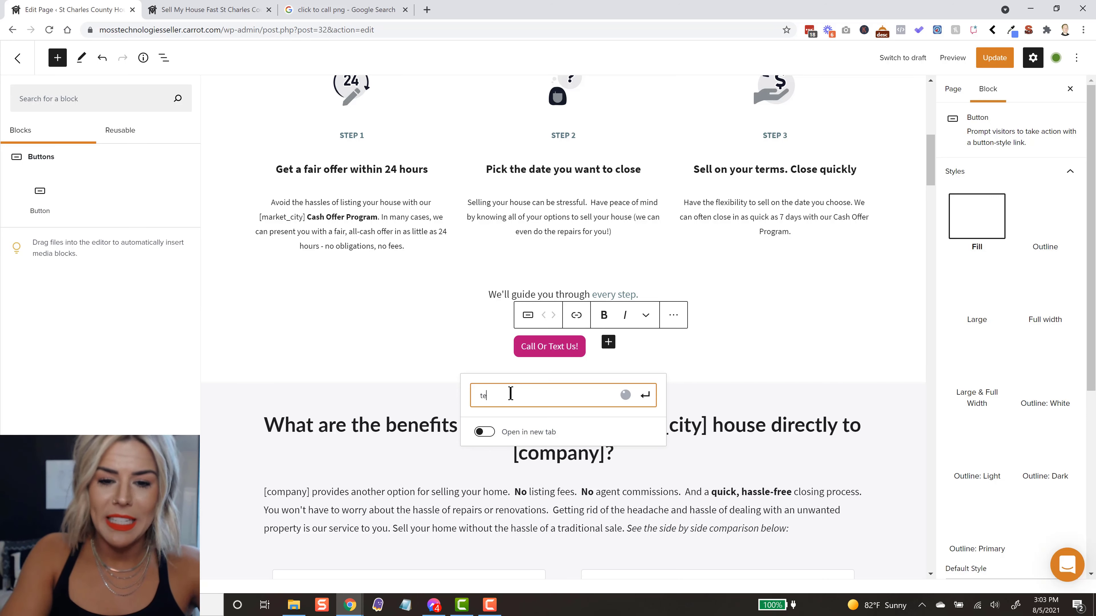
pyautogui.write('l:')
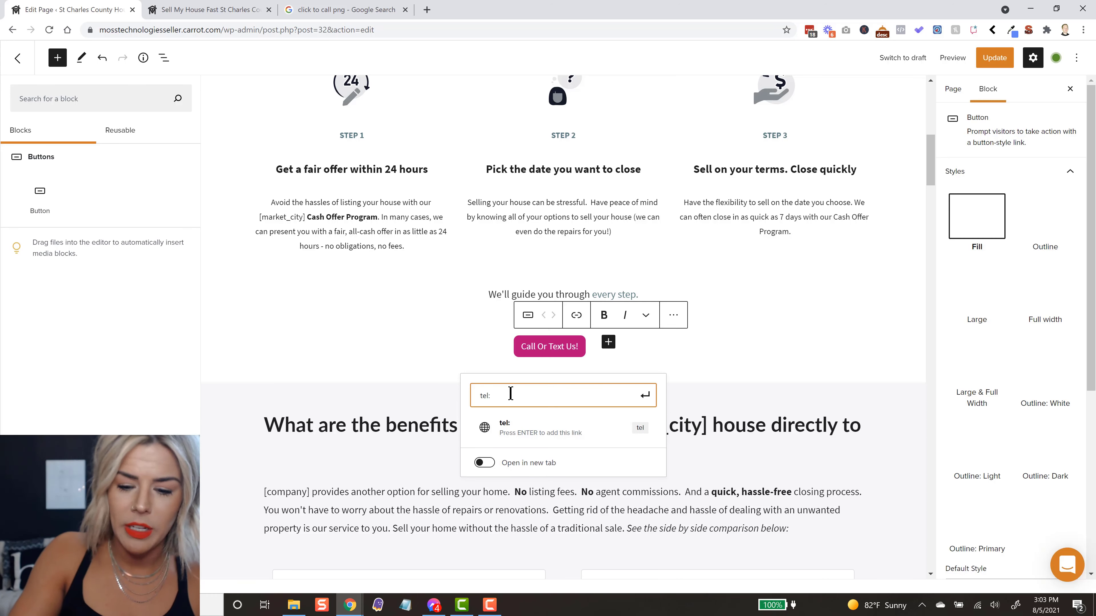
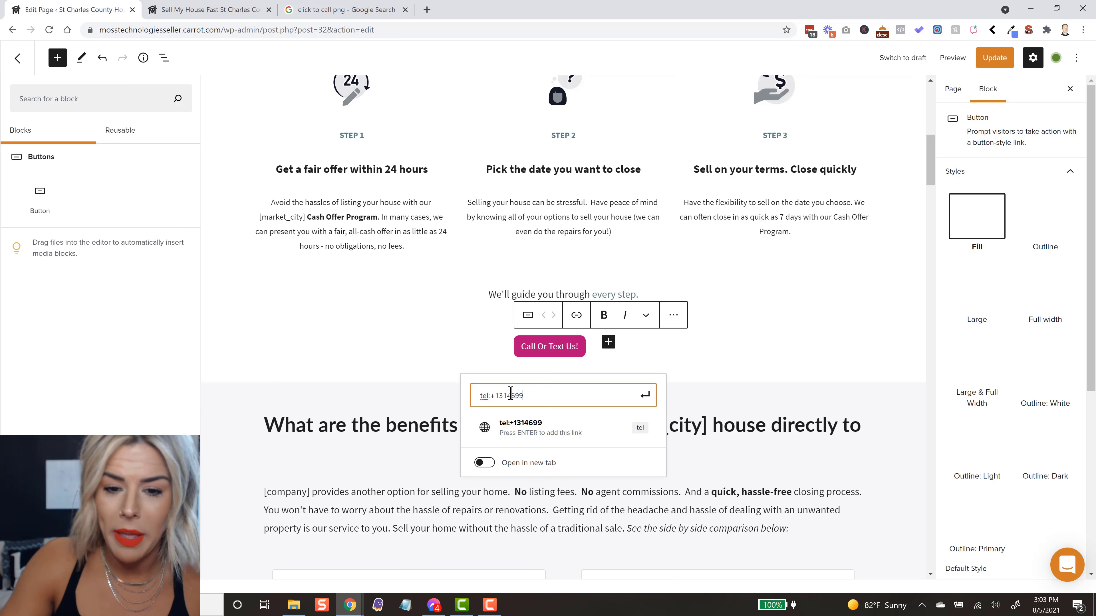
pyautogui.press('Return')
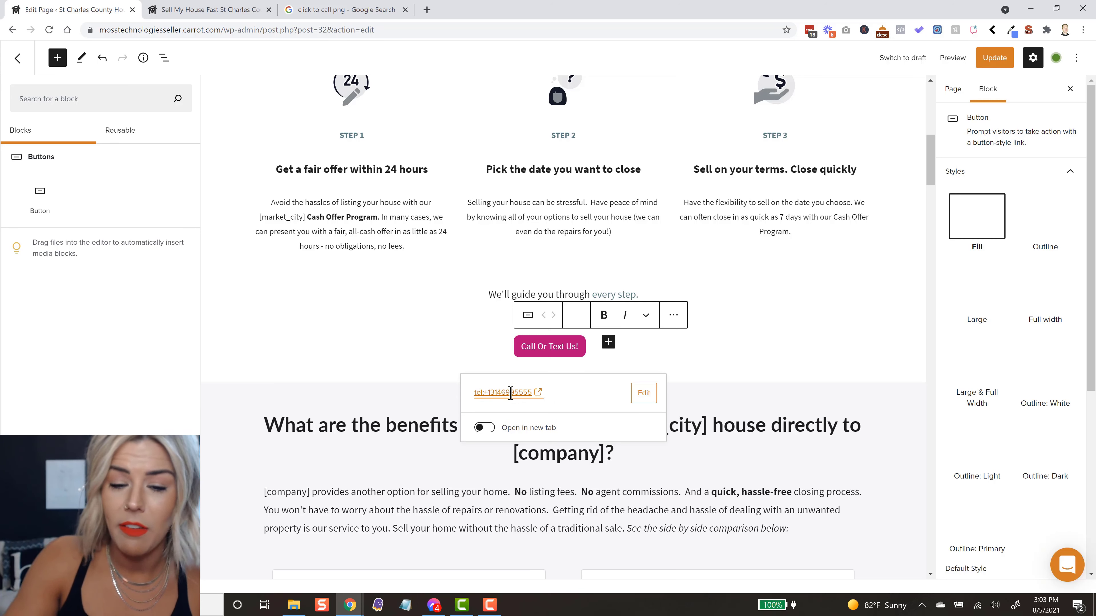
pyautogui.click(727, 360)
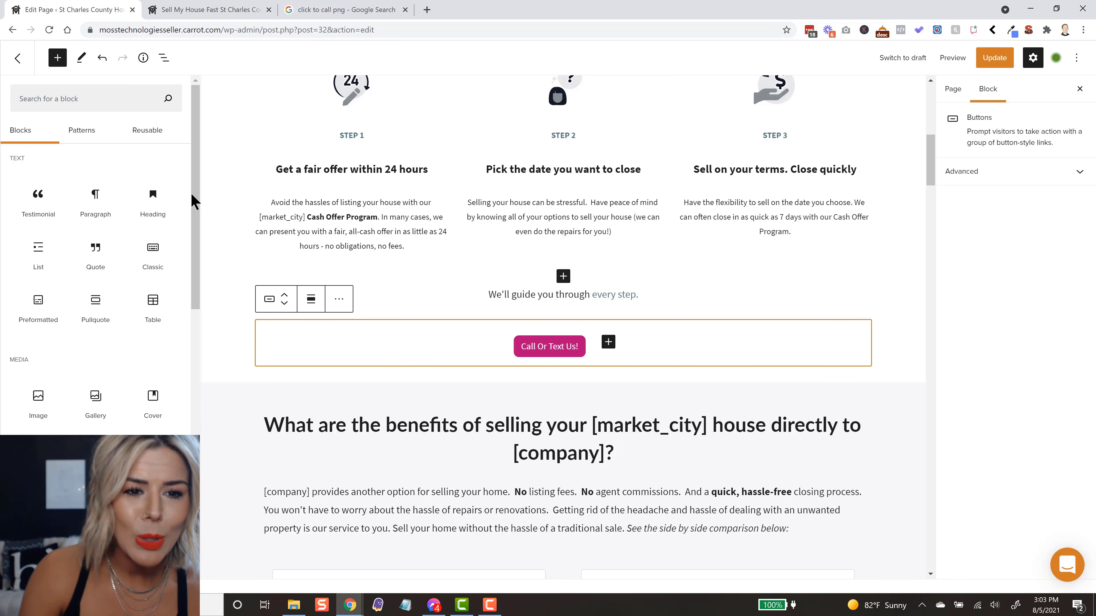
# Step: Insert the existing website-click-to-call.png image from the media library below the button and shrink it well below full content width
pyautogui.moveTo(195, 203); pyautogui.dragTo(61, 289)
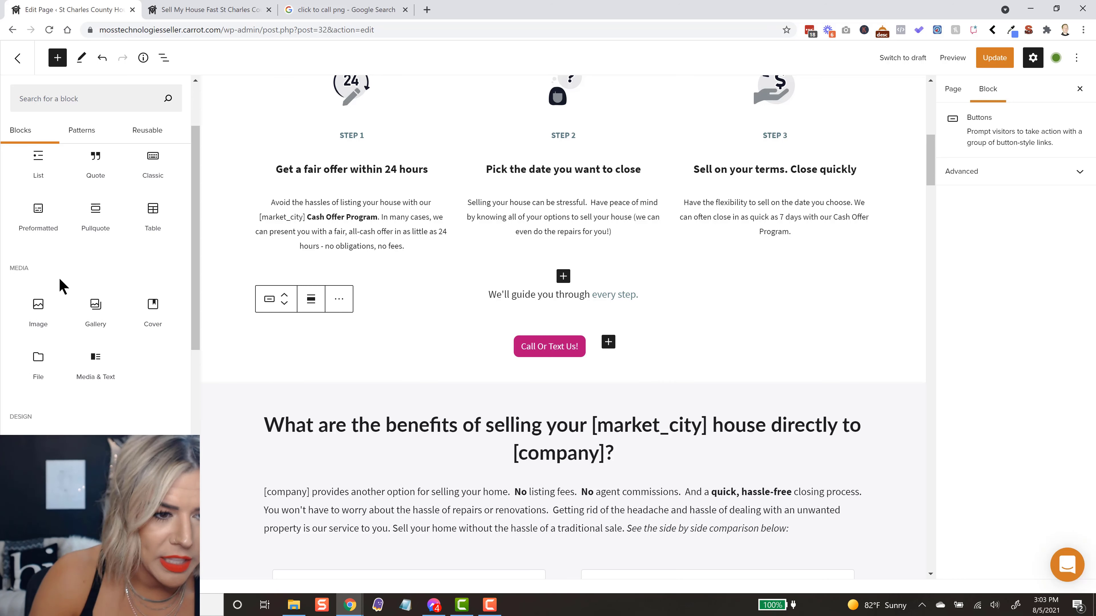
pyautogui.click(38, 324)
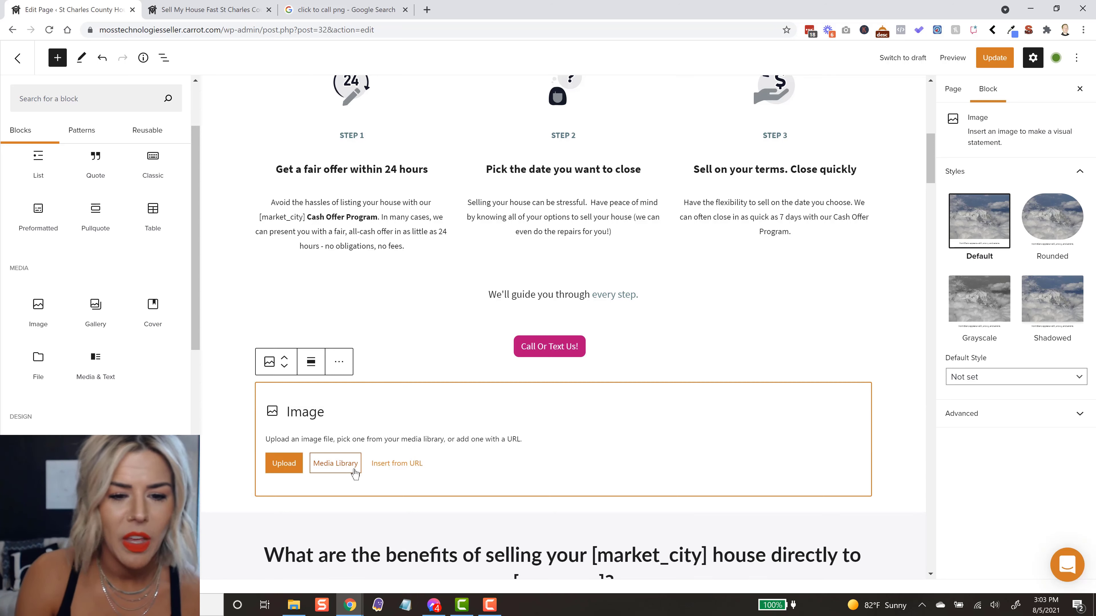
pyautogui.click(352, 463)
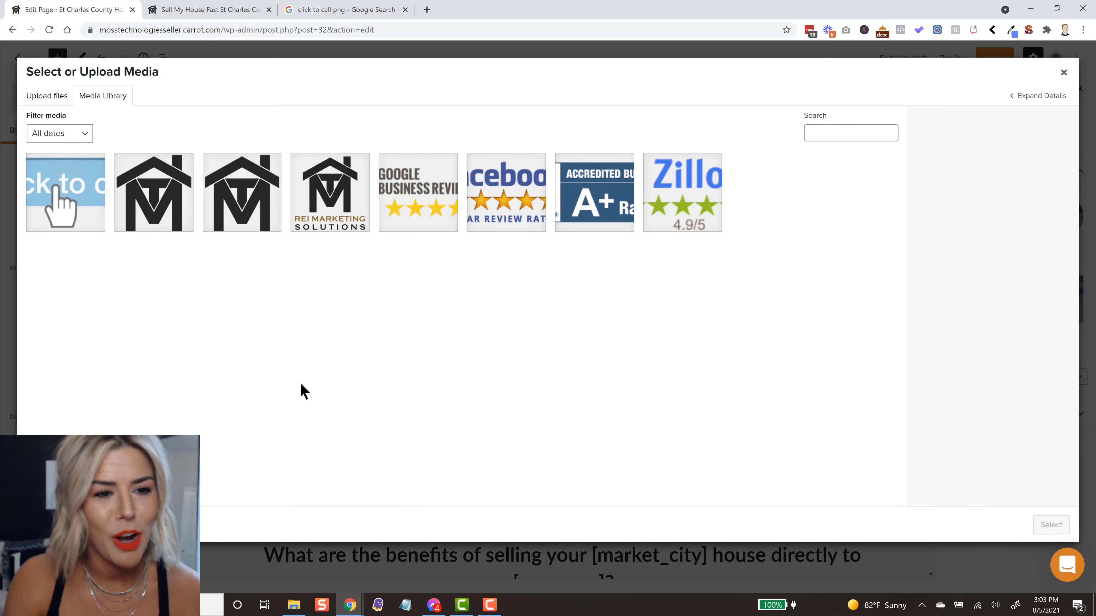
pyautogui.click(59, 205)
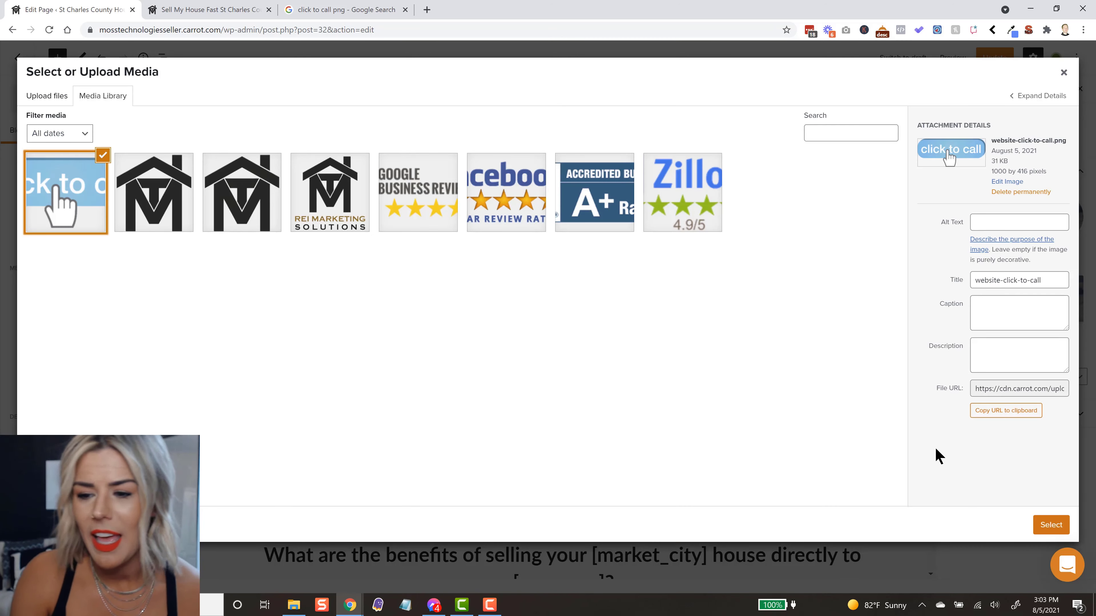
pyautogui.click(1052, 525)
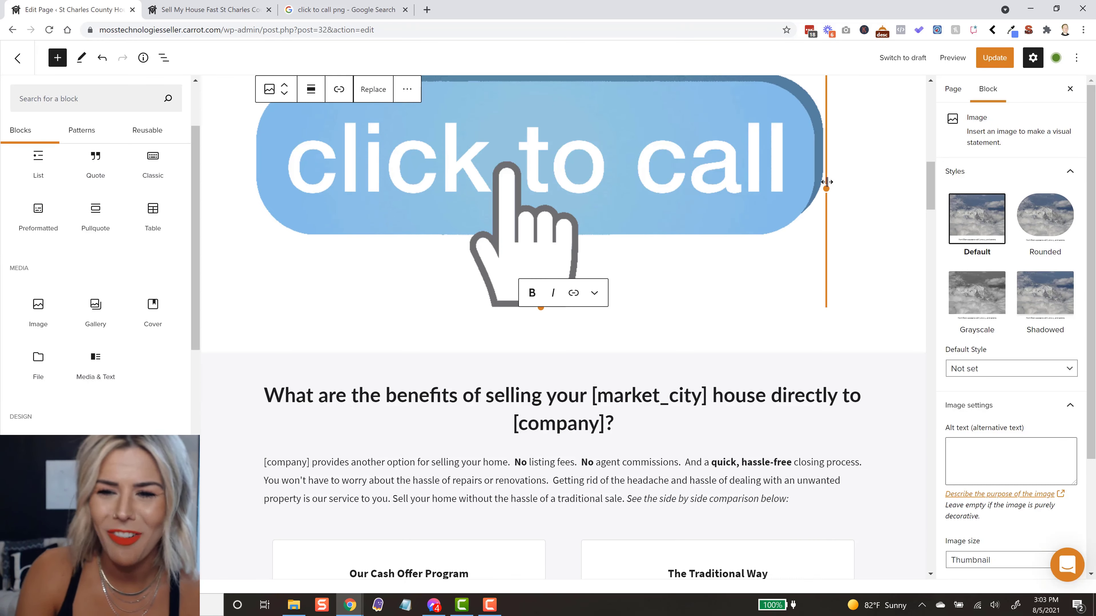
pyautogui.moveTo(826, 188); pyautogui.dragTo(382, 102)
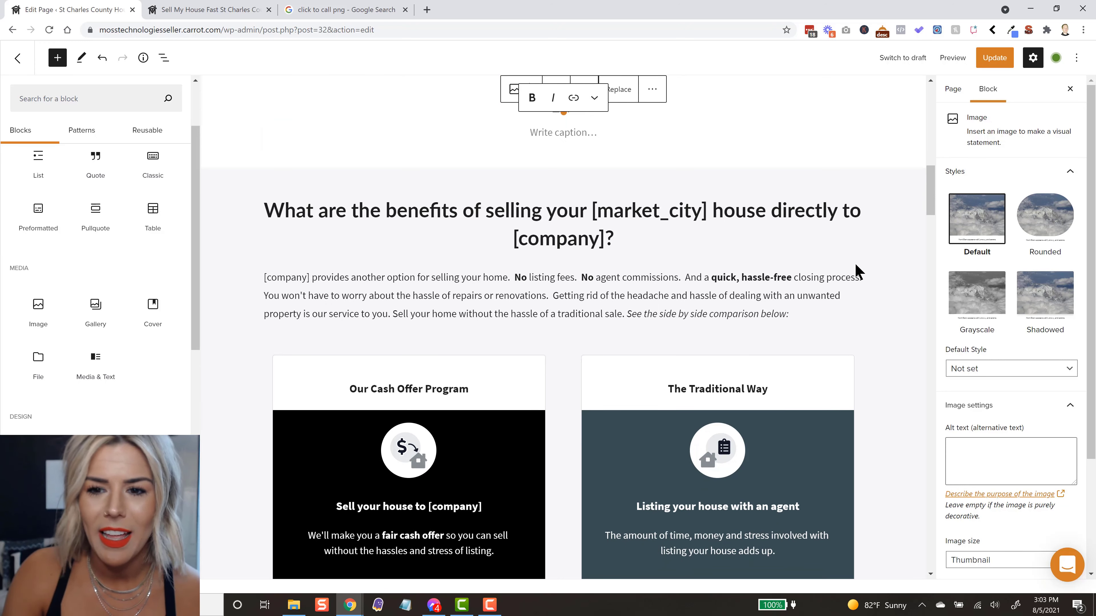
# Step: Set the alignment of the click-to-call image below the "Call Or Text Us!" button to center
pyautogui.scroll(4, 858, 272)
pyautogui.scroll(1, 858, 272)
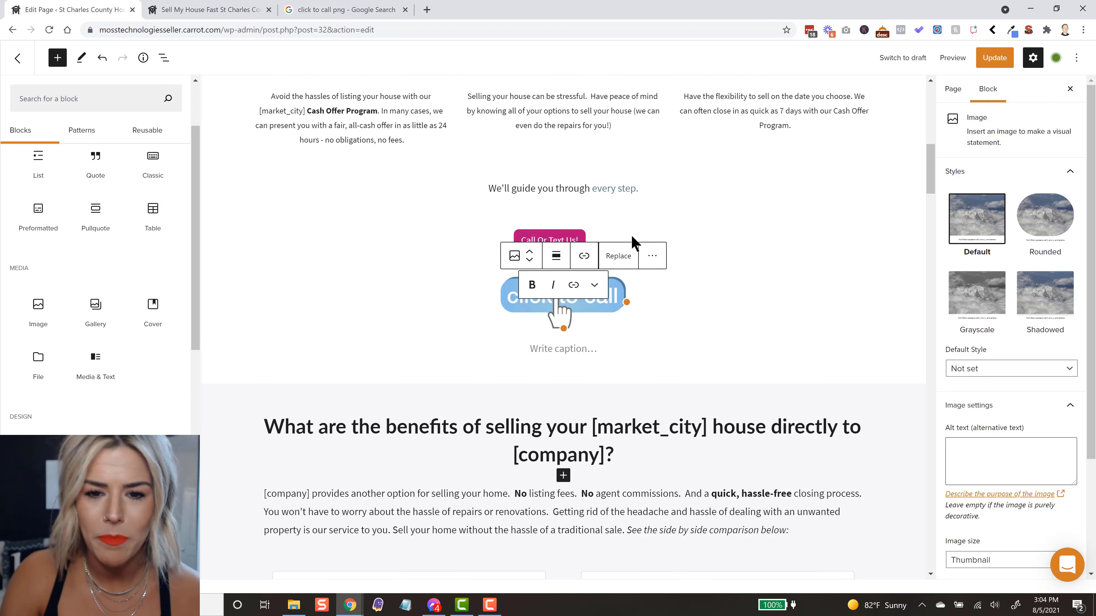
pyautogui.click(556, 256)
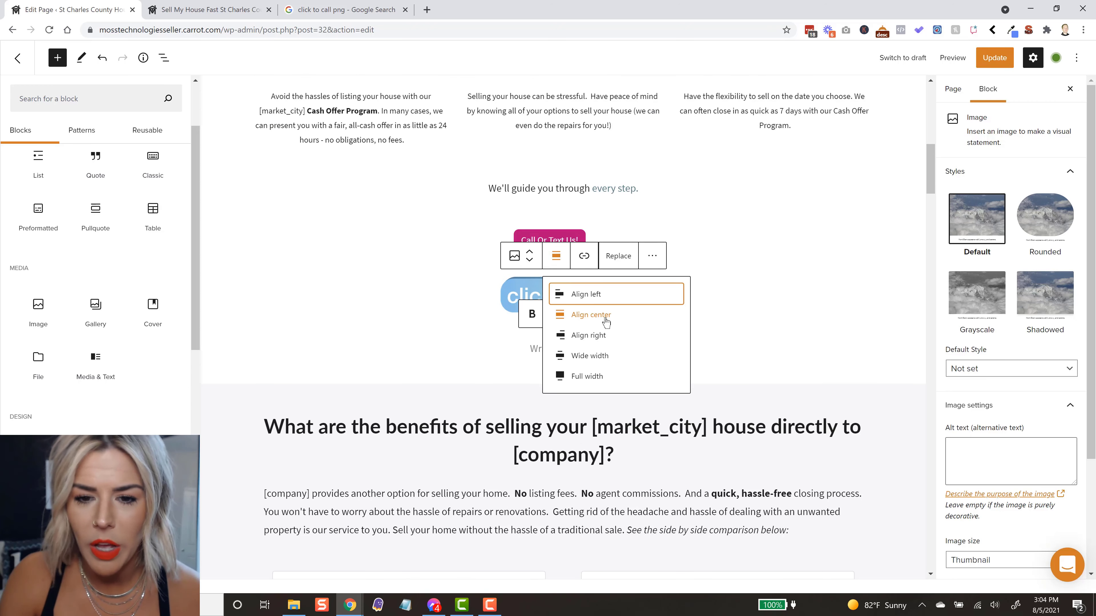
pyautogui.click(602, 314)
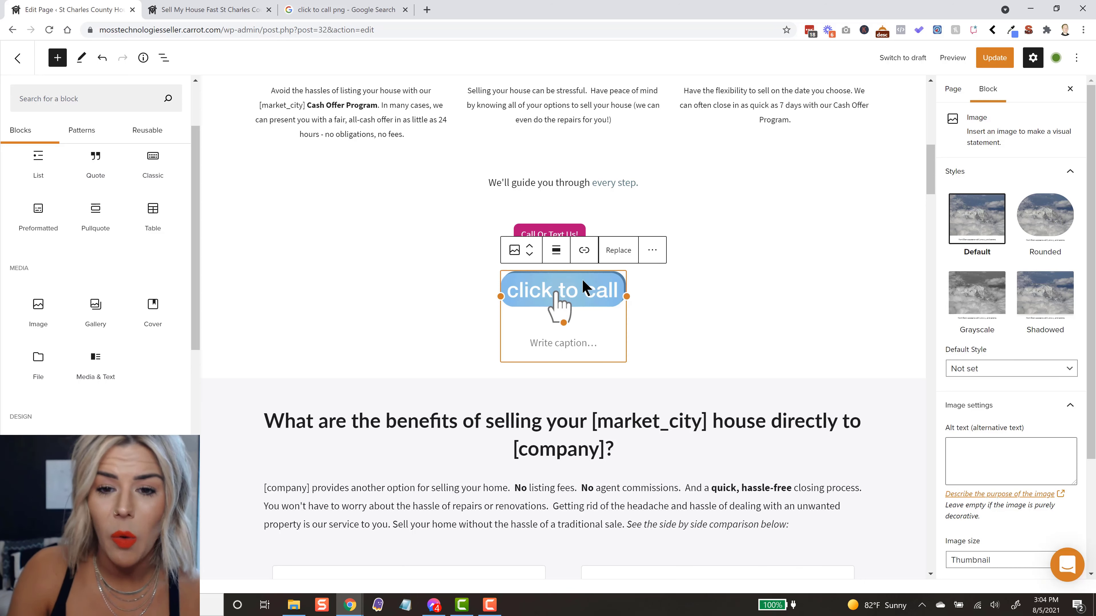
# Step: Link the click-to-call image to a tel: address made of a plus sign, country code and the company's phone number, and deselect the image
pyautogui.click(587, 251)
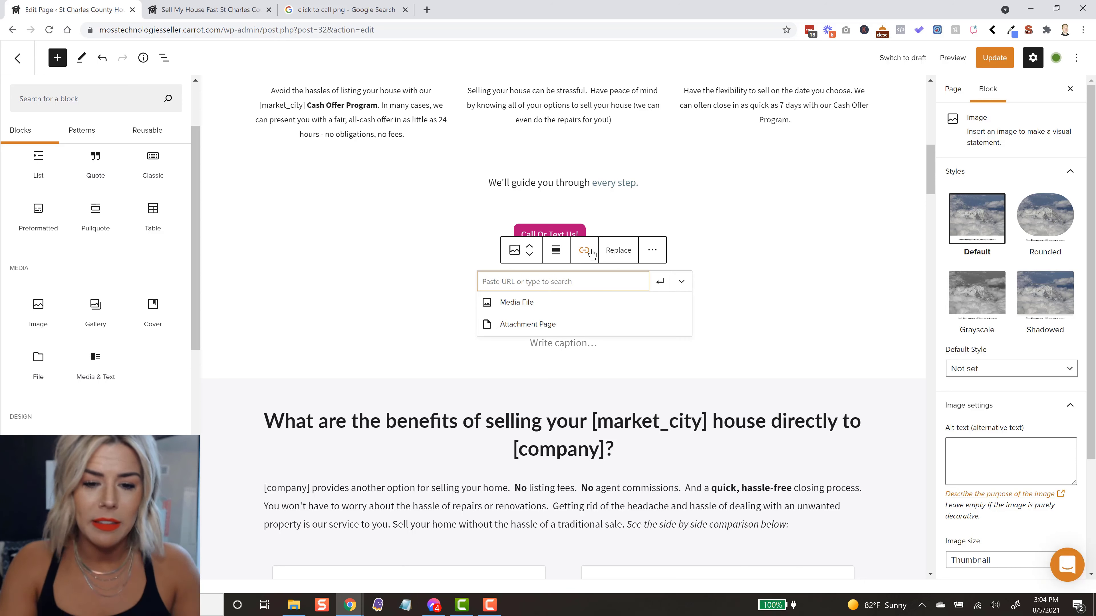
pyautogui.write('tel')
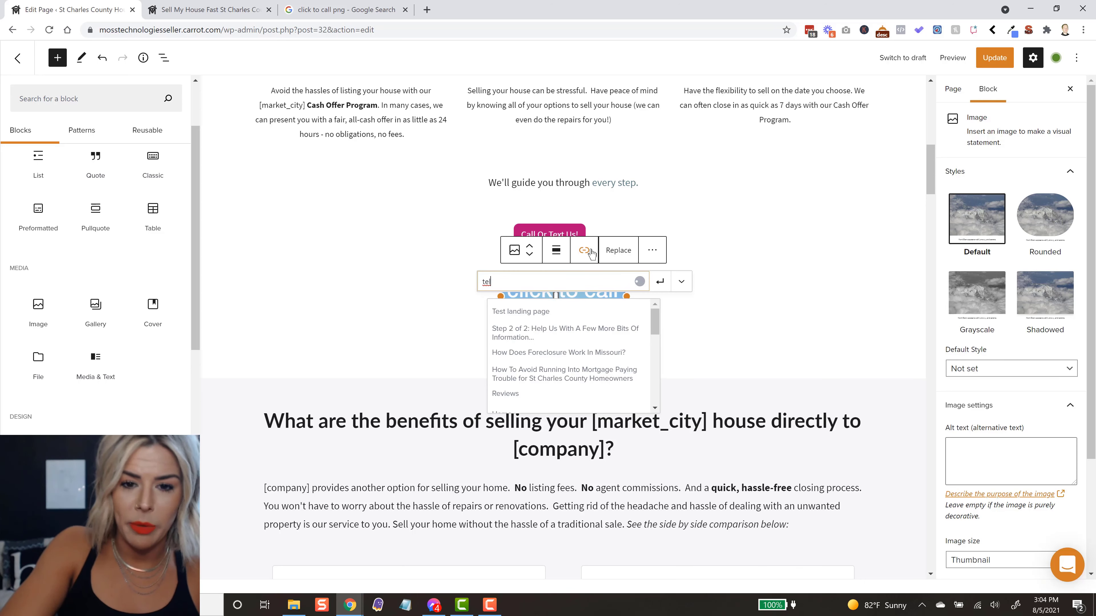
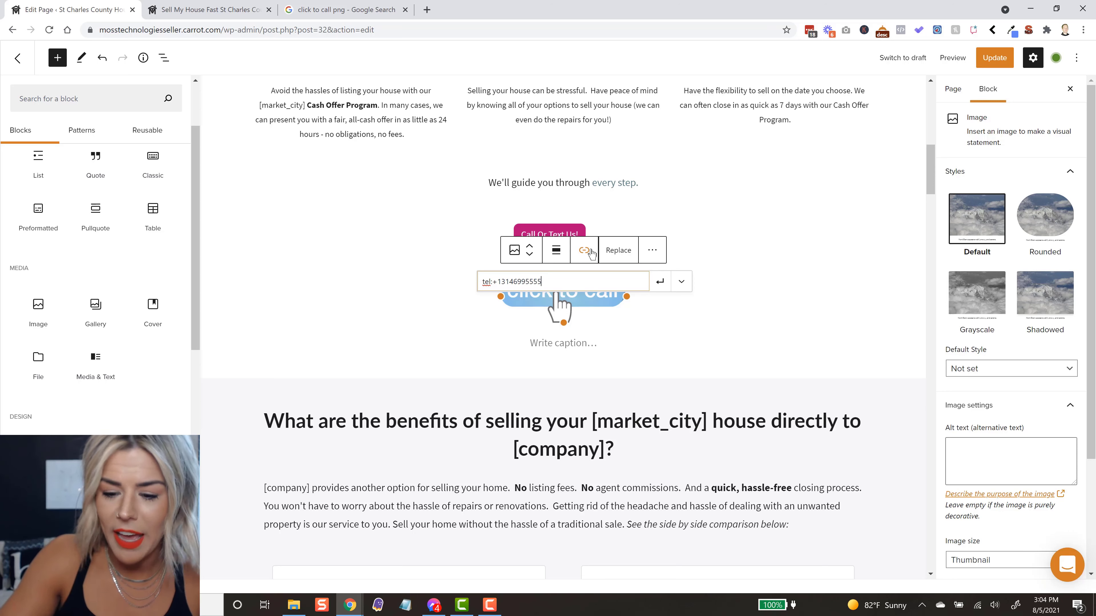
pyautogui.press('Return')
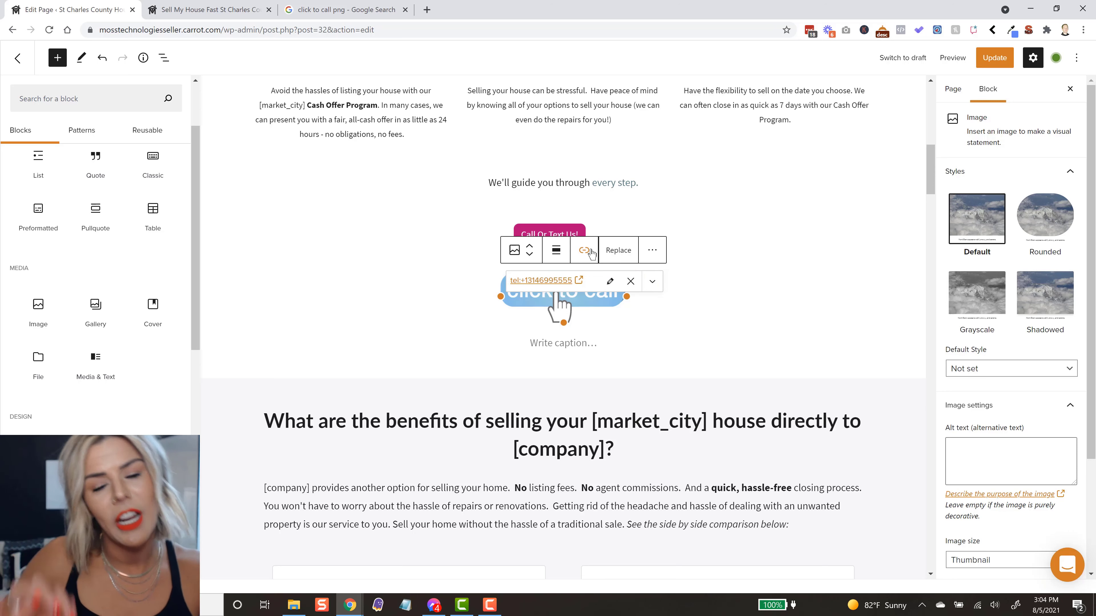
pyautogui.click(690, 378)
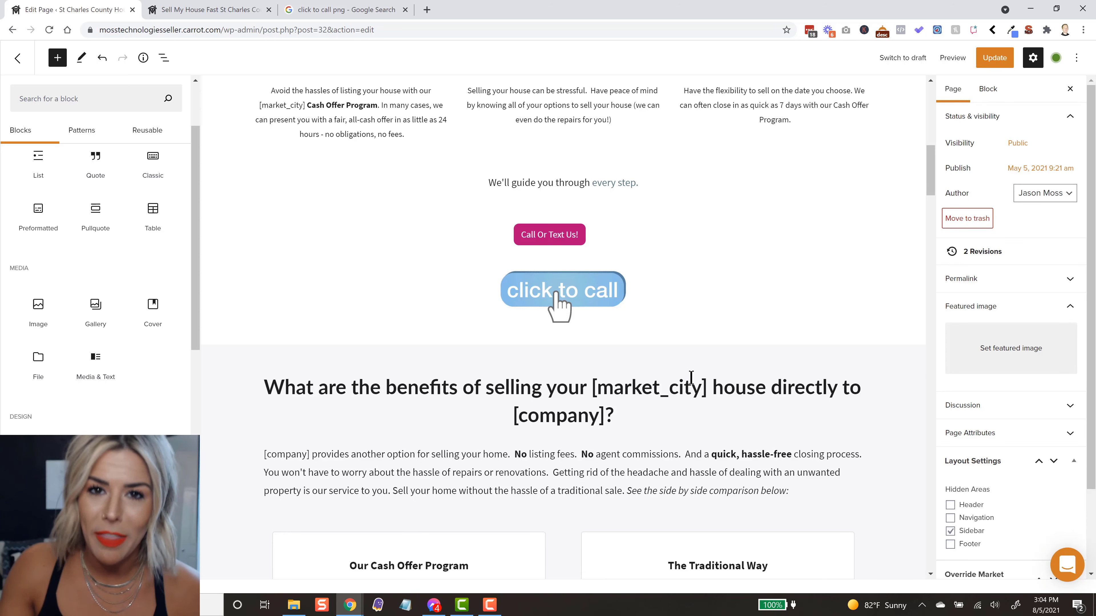